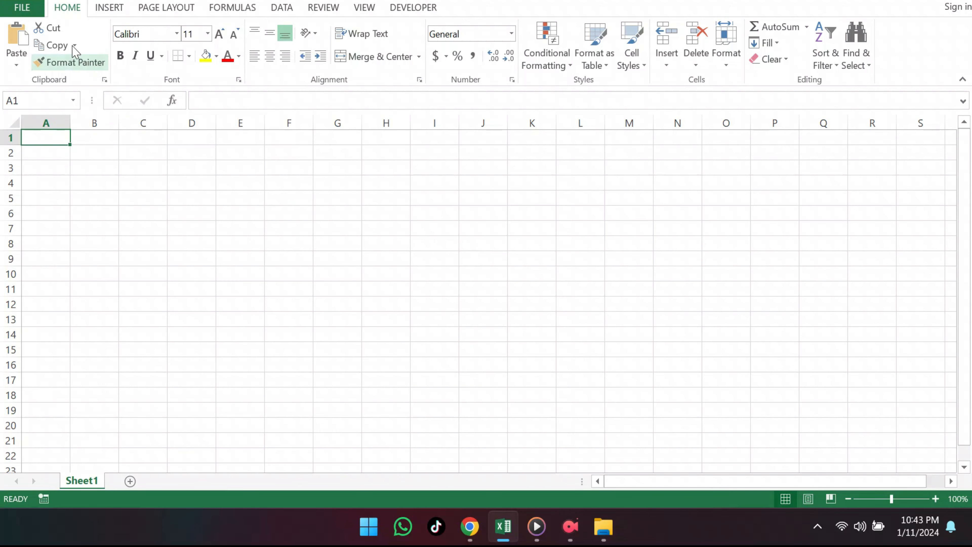
Step: Open the ribbon customization options and add a new custom tab directly after Home
left_click(24, 8)
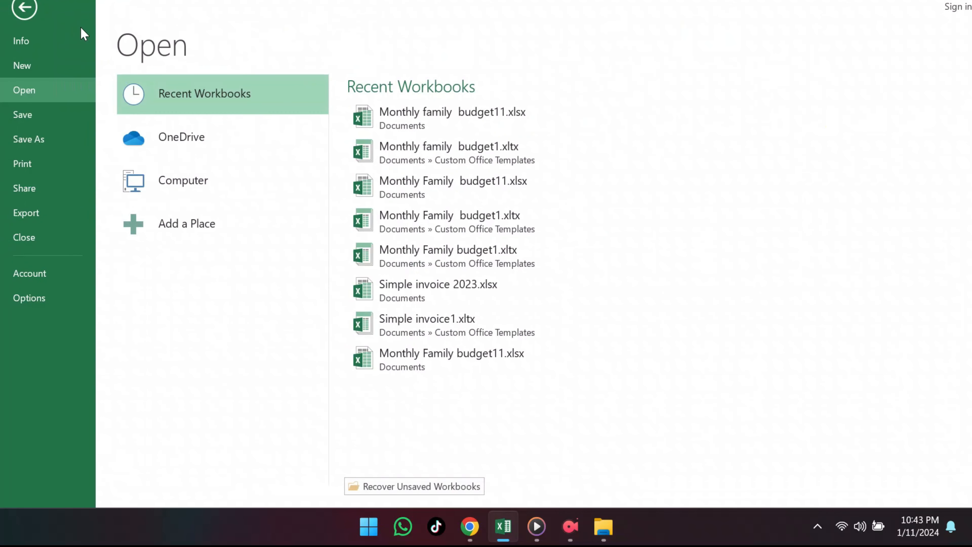
left_click(35, 303)
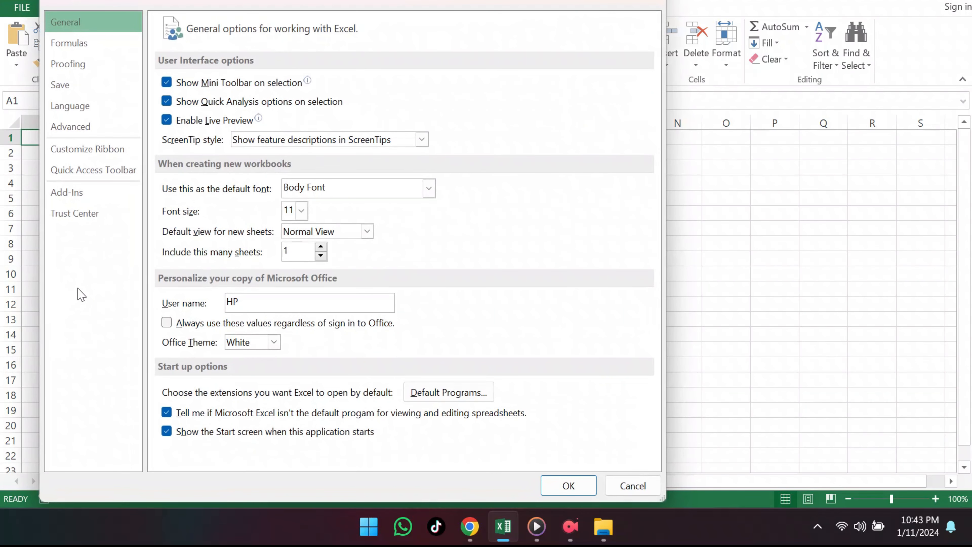
left_click(108, 149)
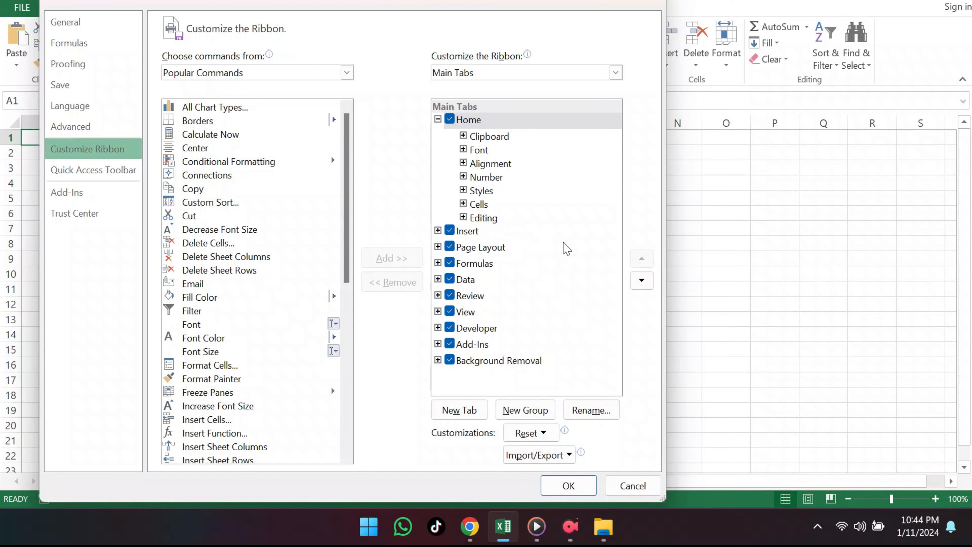
left_click(475, 414)
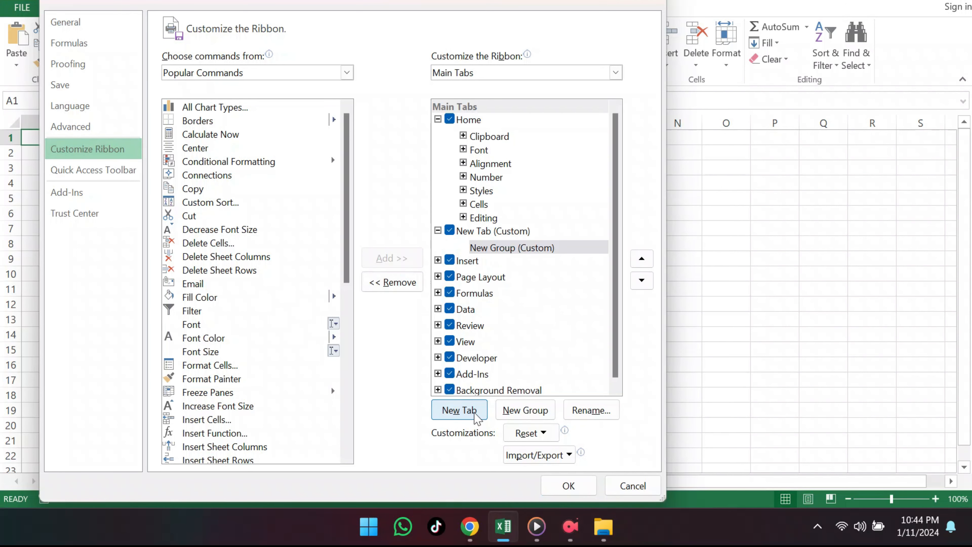
Step: Rename the new custom tab as Excel Shortcuts, apply the change and show that tab on the ribbon
left_click(491, 238)
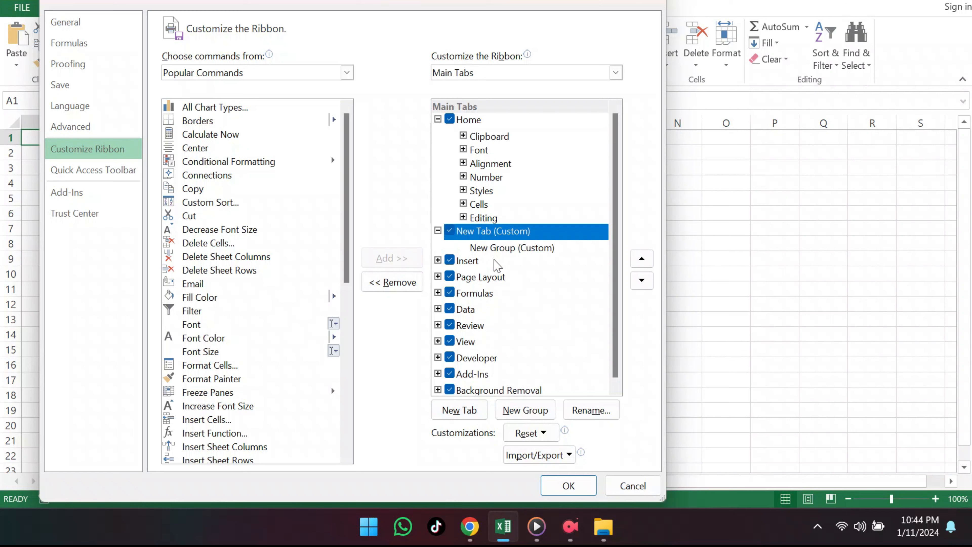
left_click(593, 414)
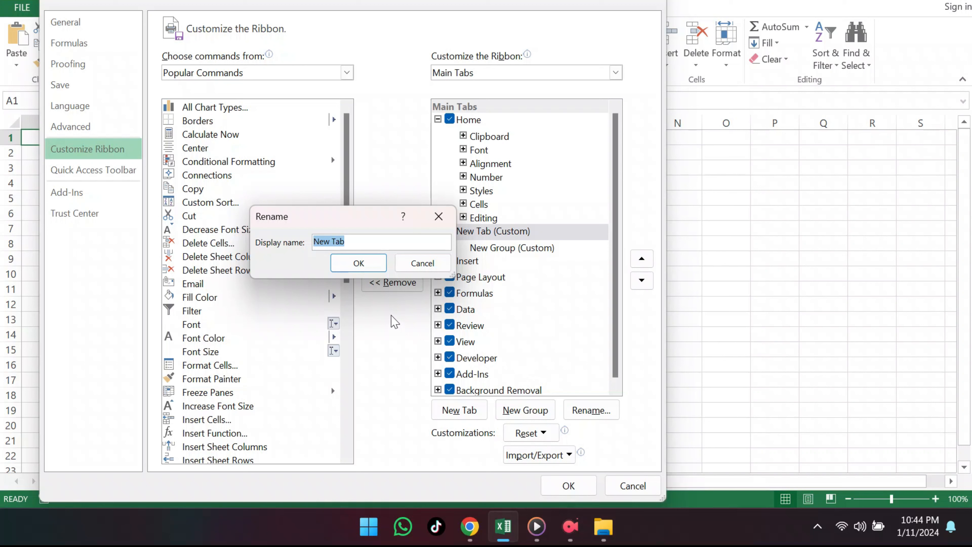
left_click(386, 239)
left_click_drag(382, 239, 290, 241)
type("Excel Shortcuts")
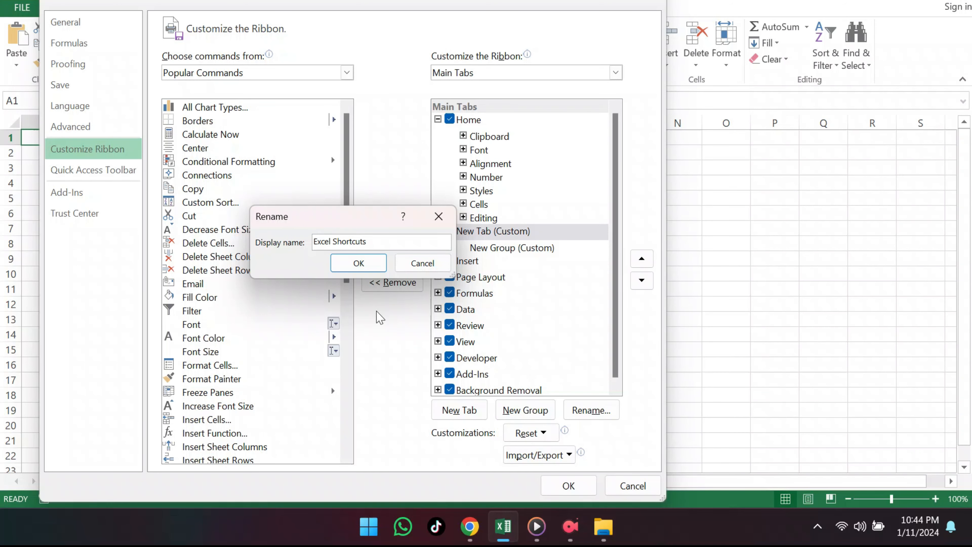
left_click(358, 263)
left_click(569, 486)
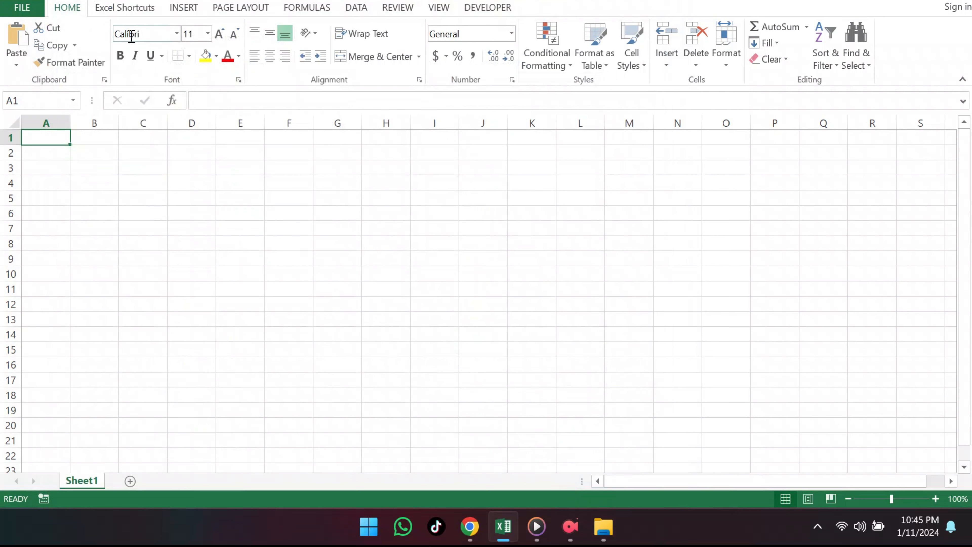
left_click(126, 16)
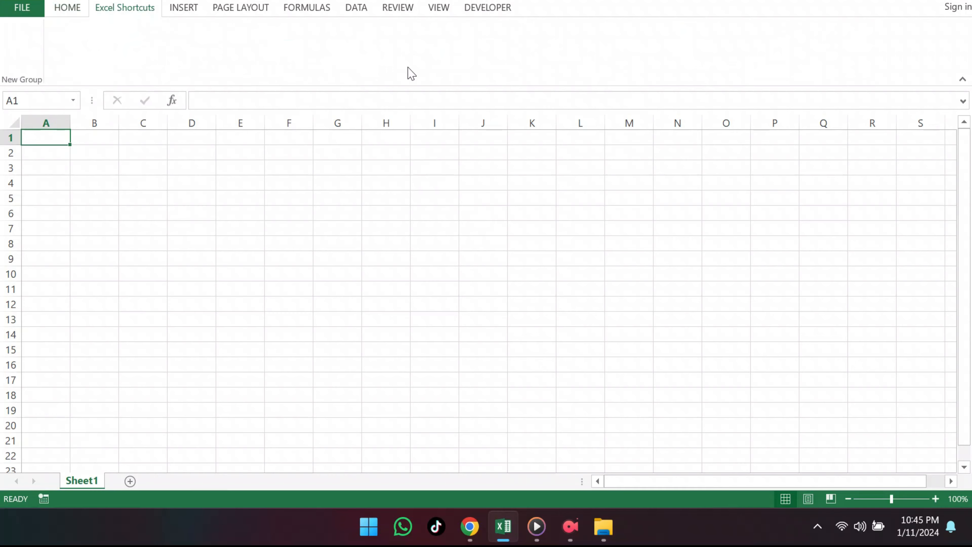
Step: In the ribbon customization options, add the Font, Font Color and Font Size commands to the Excel Shortcuts tab's new group
left_click(40, 11)
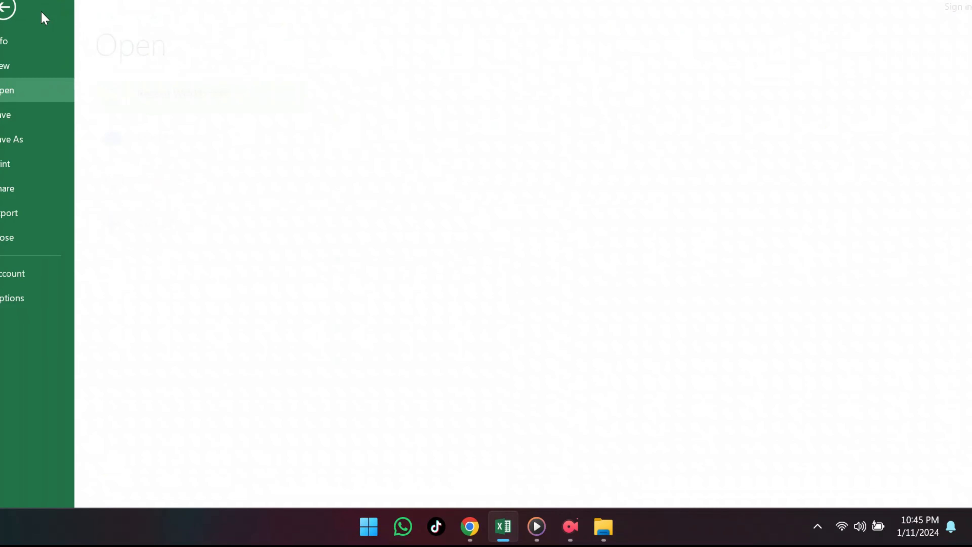
left_click(58, 298)
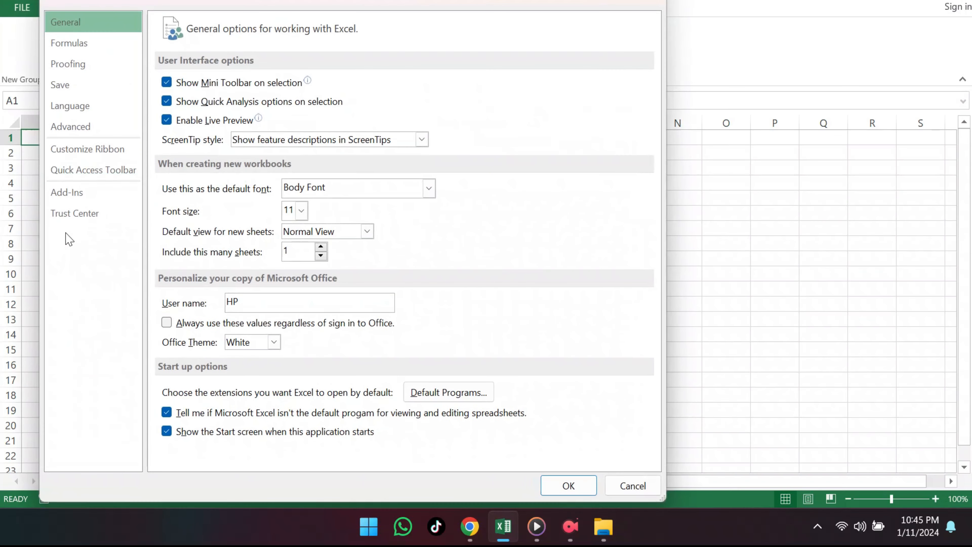
left_click(76, 150)
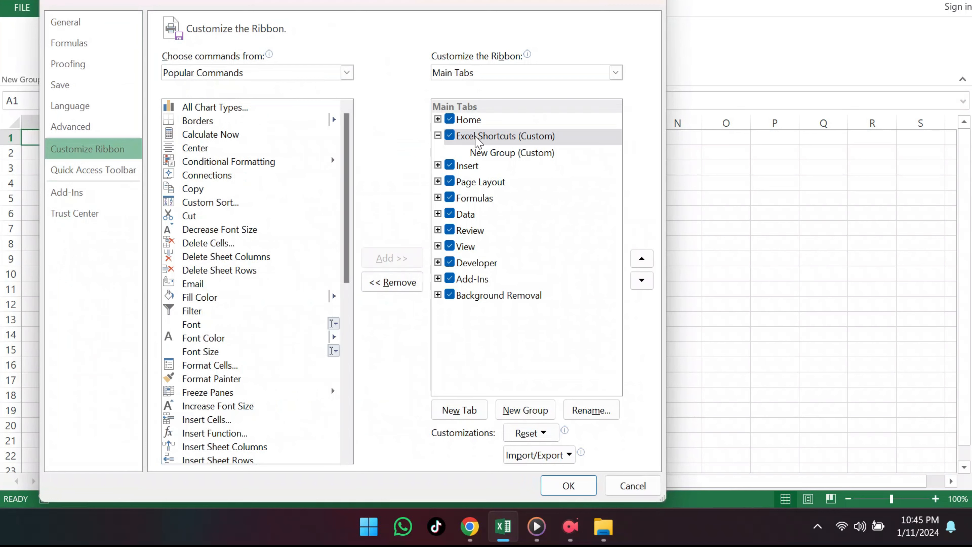
left_click(496, 154)
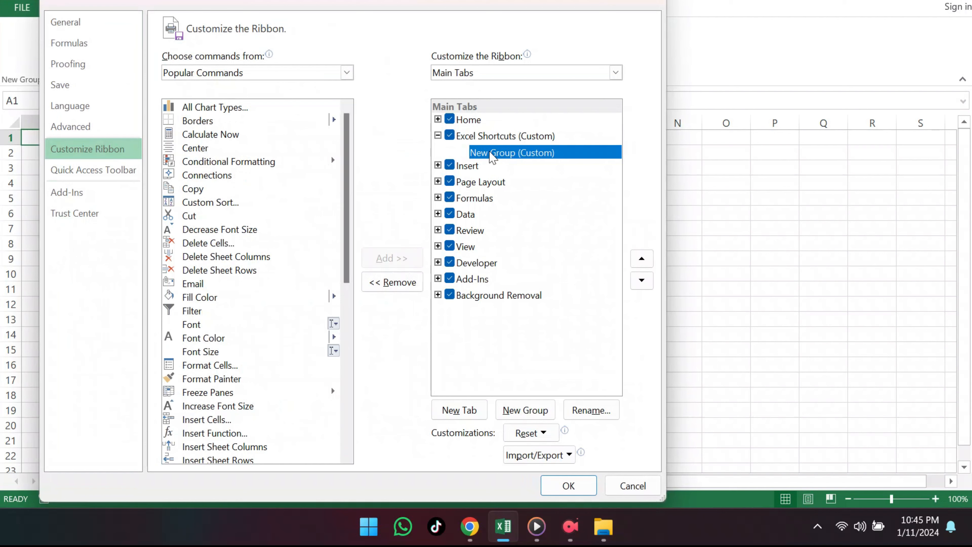
left_click(203, 328)
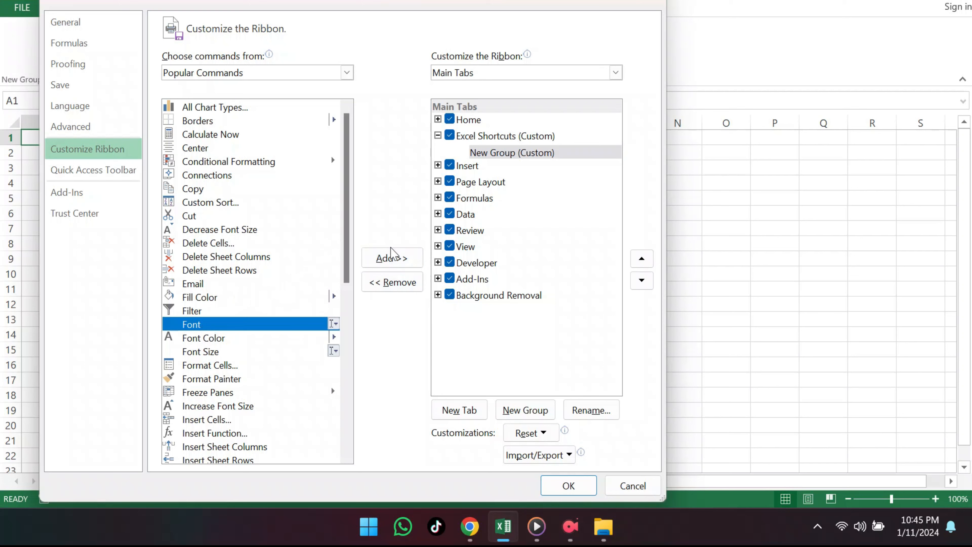
left_click(392, 258)
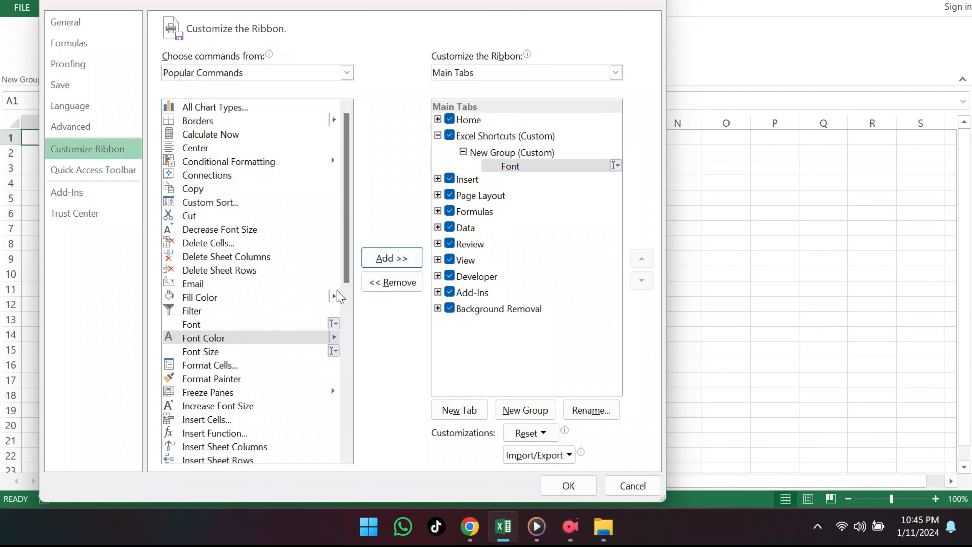
left_click(251, 339)
left_click(391, 259)
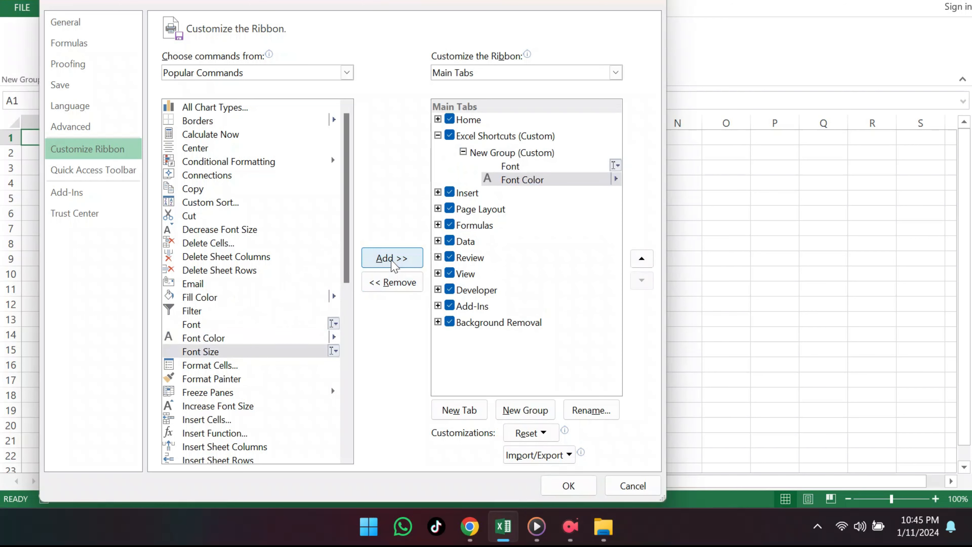
left_click(391, 259)
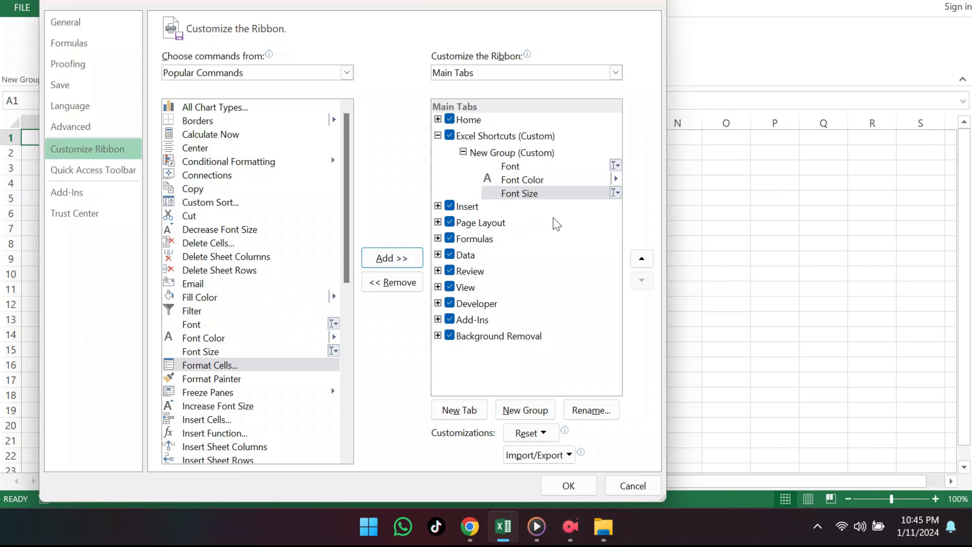
Step: Rename the custom group as Font 1, give it the letter A symbol and apply the ribbon changes
left_click(531, 155)
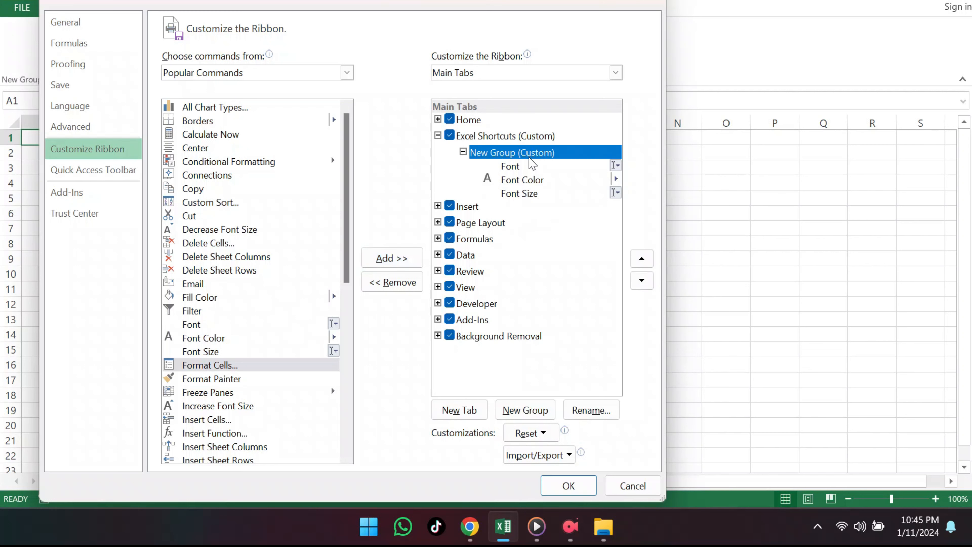
left_click(589, 411)
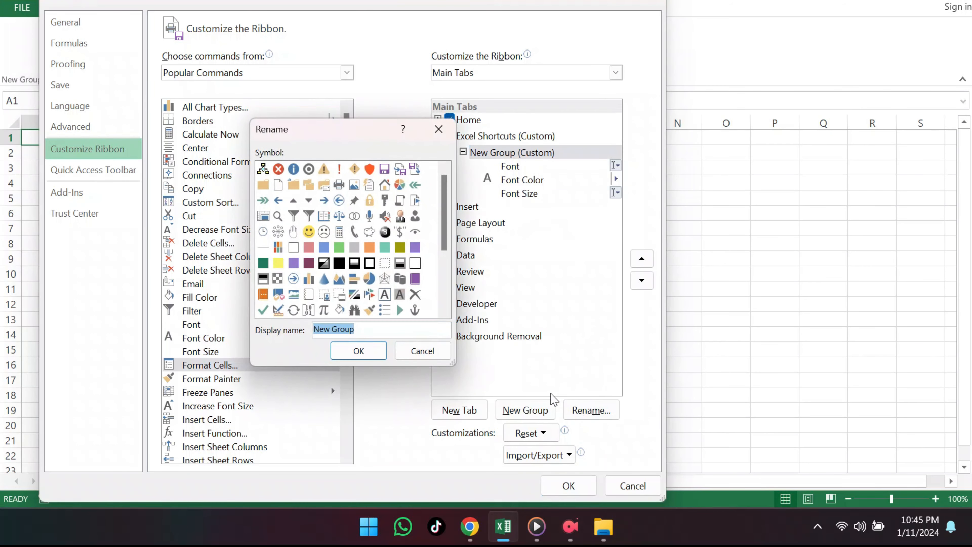
type("Font ")
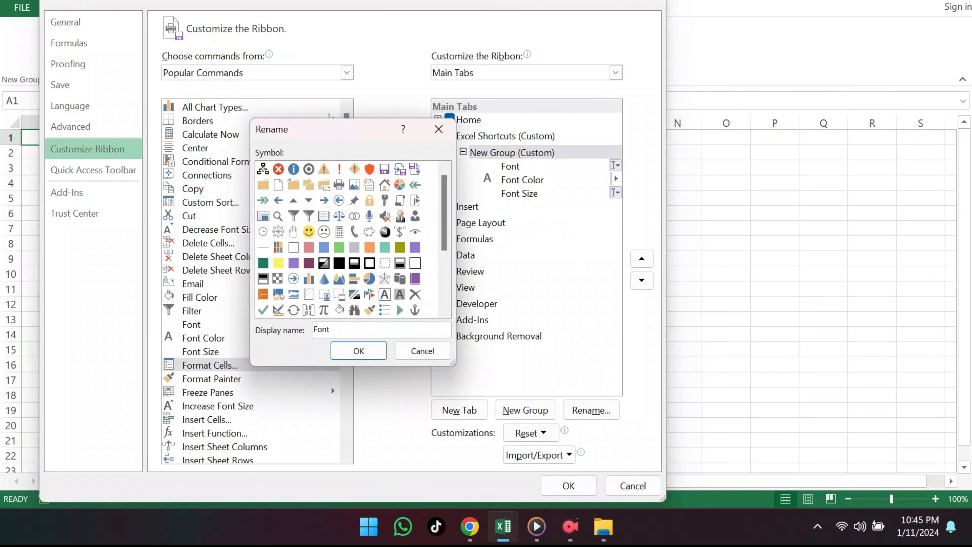
type("1")
left_click(385, 295)
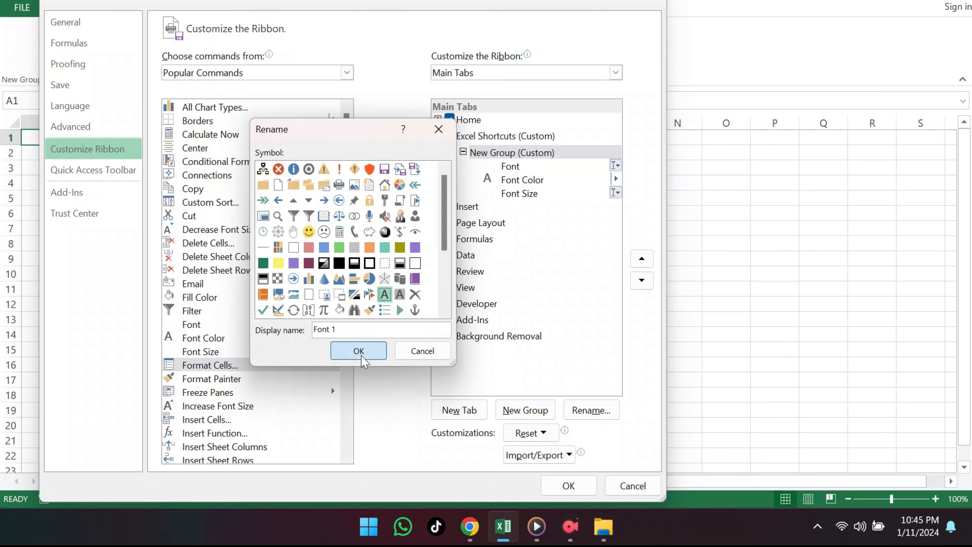
left_click(361, 355)
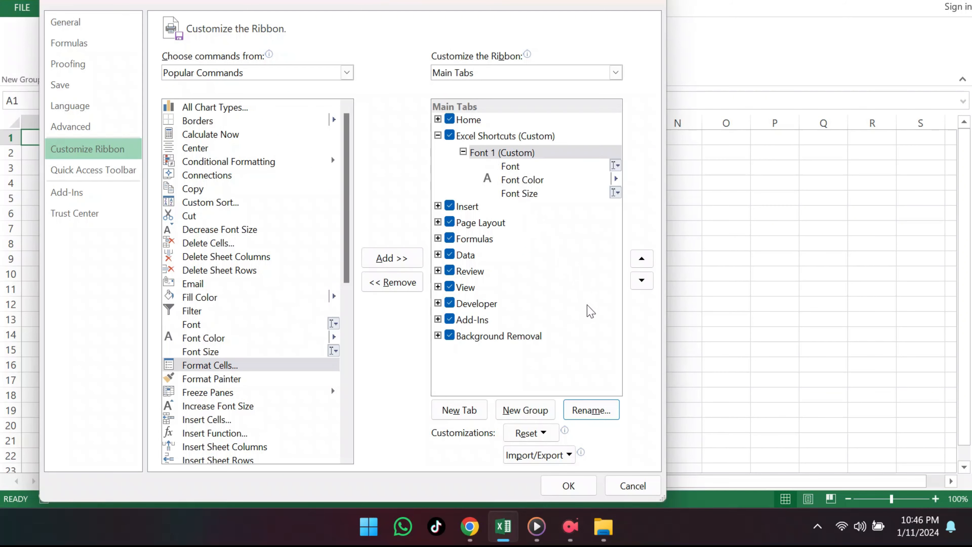
left_click(569, 485)
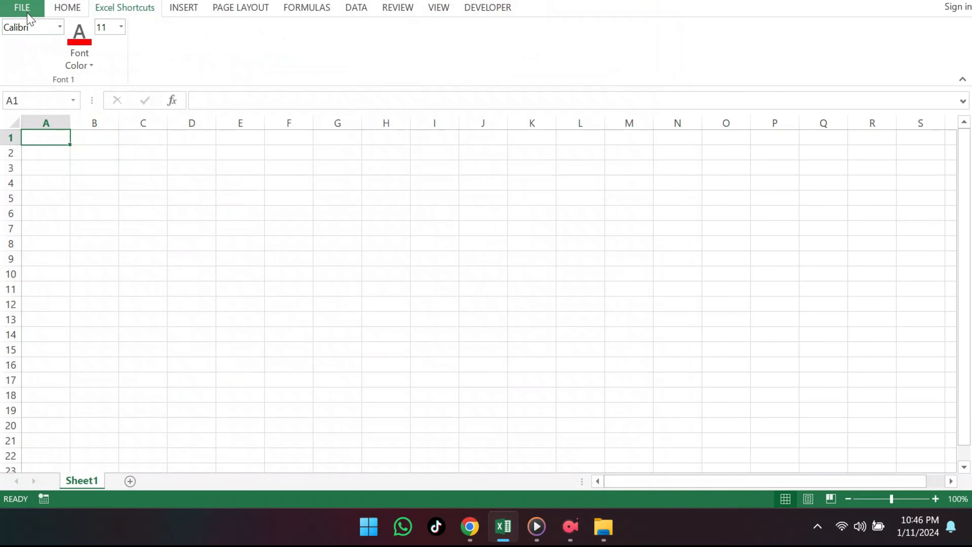
Step: Hide the Excel Shortcuts custom tab from the ribbon without deleting it, and apply the change
left_click(22, 7)
left_click(38, 304)
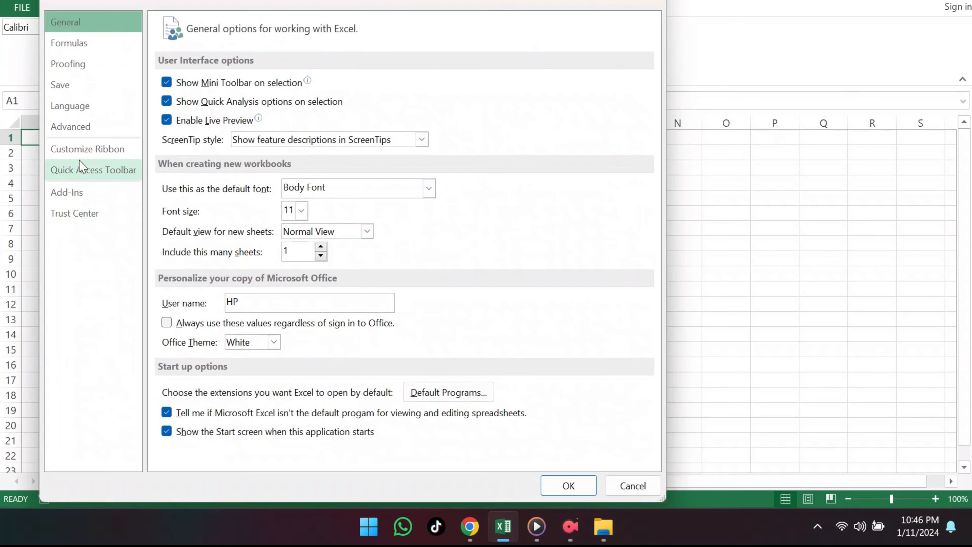
left_click(87, 151)
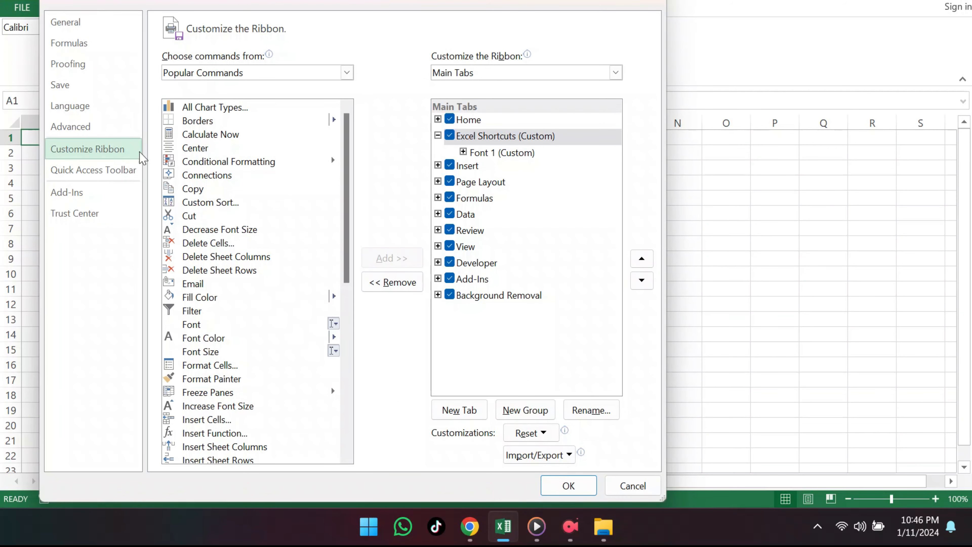
left_click(450, 137)
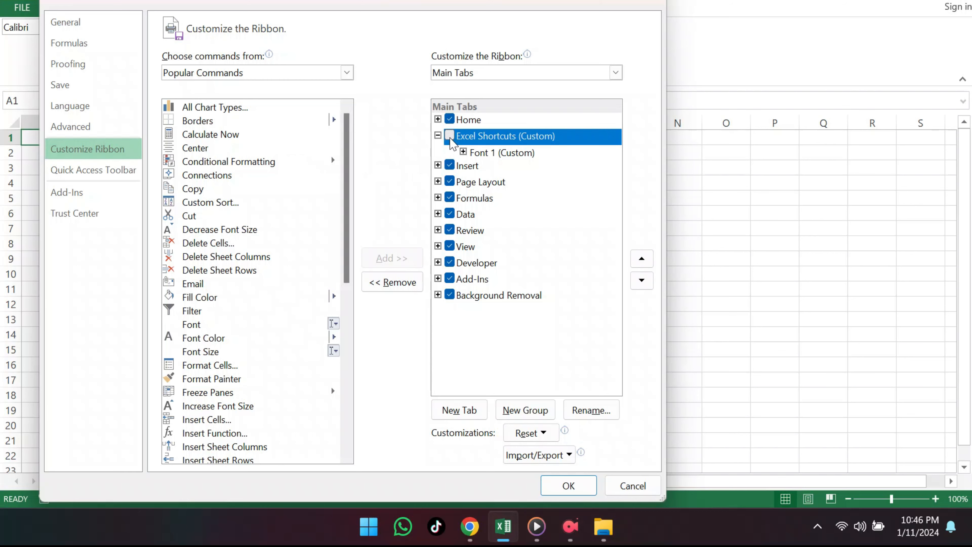
left_click(567, 487)
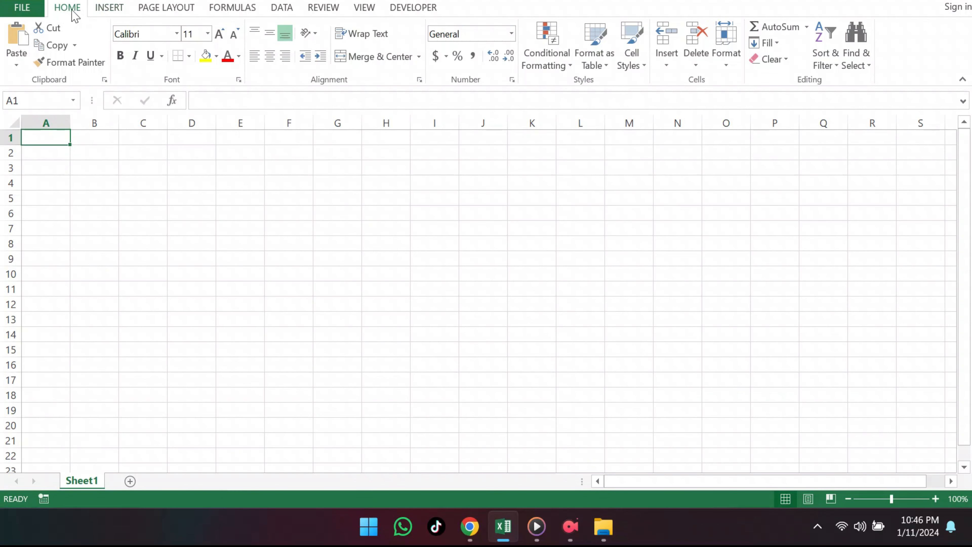
Step: Remove the Excel Shortcuts custom tab in the ribbon customization options and apply the change
left_click(34, 12)
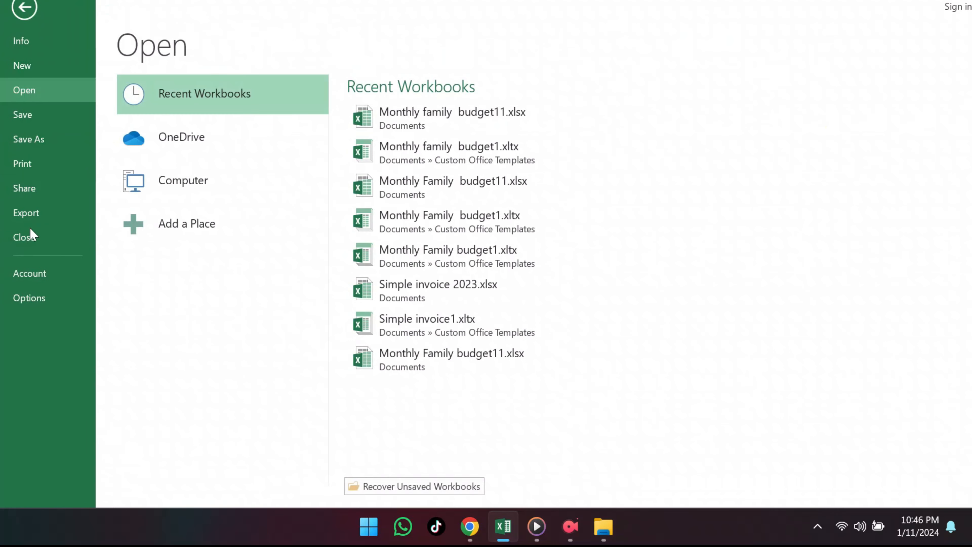
left_click(37, 302)
left_click(109, 148)
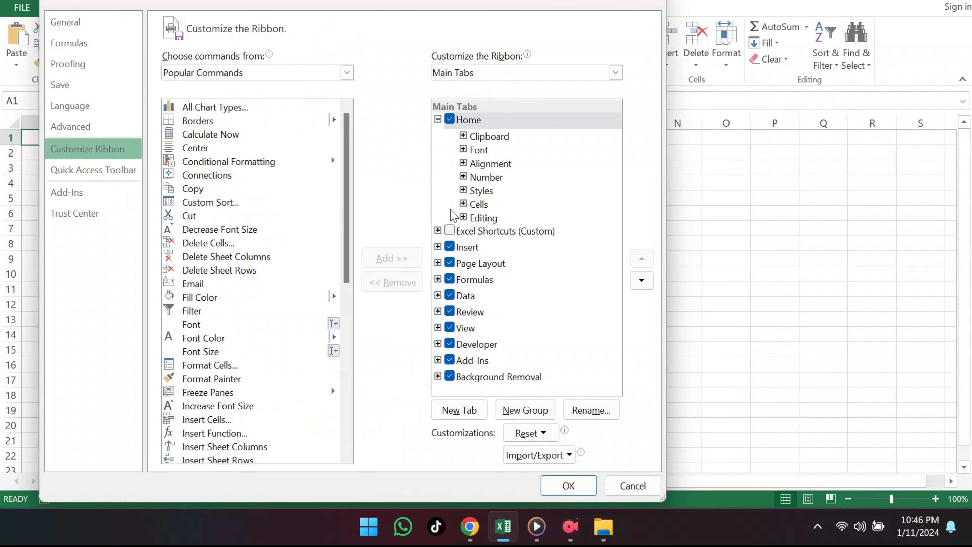
left_click(451, 231)
left_click(404, 283)
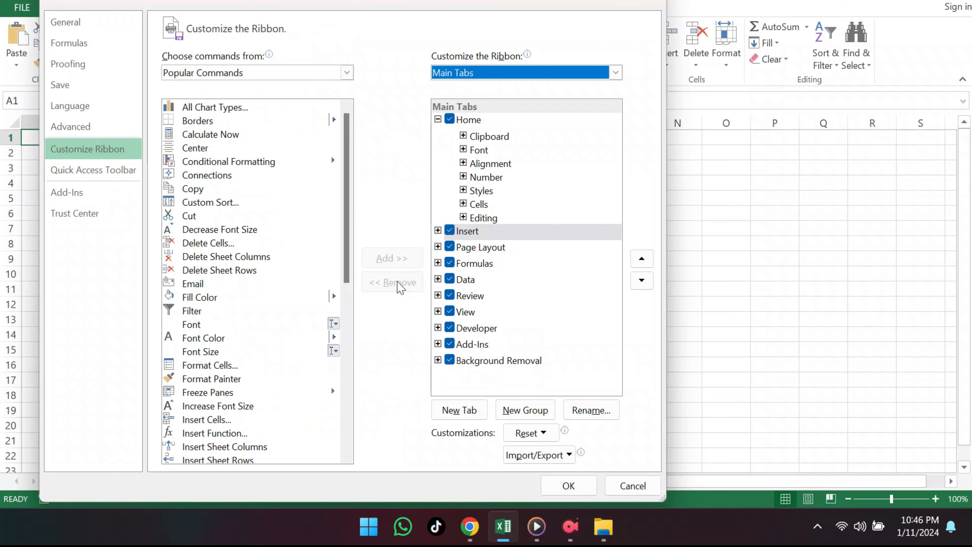
left_click(568, 485)
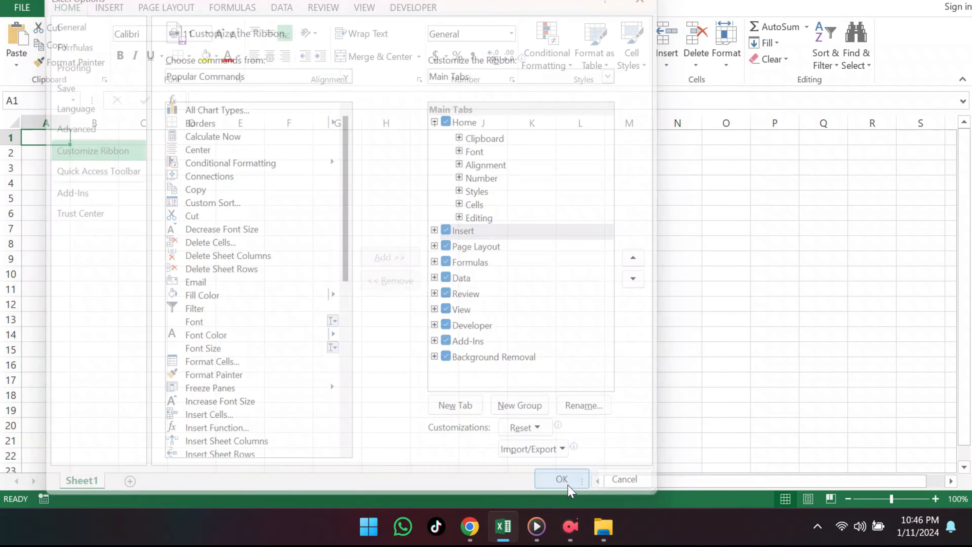